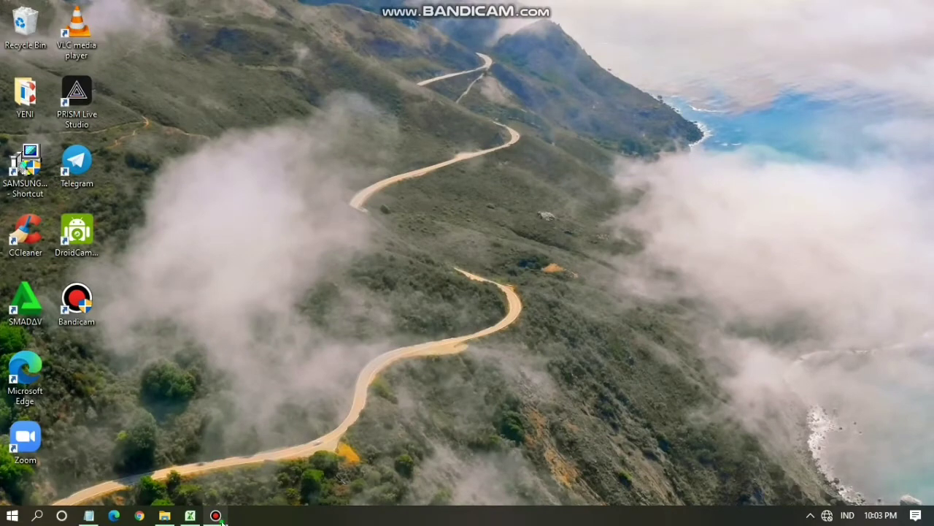
# Restore the minimized Excel workbook with the ROW and COLUMN labels from the taskbar
pyautogui.click(216, 515)
pyautogui.click(216, 515)
pyautogui.click(191, 515)
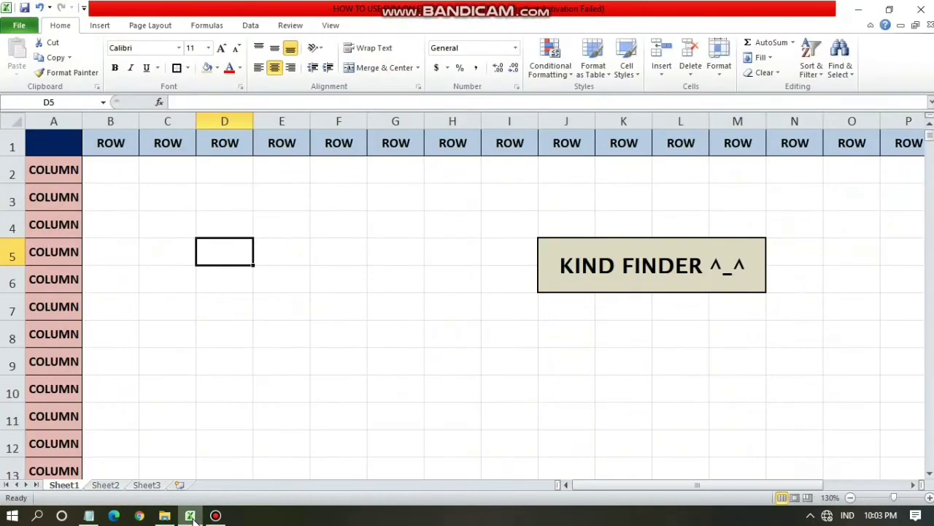
pyautogui.click(164, 358)
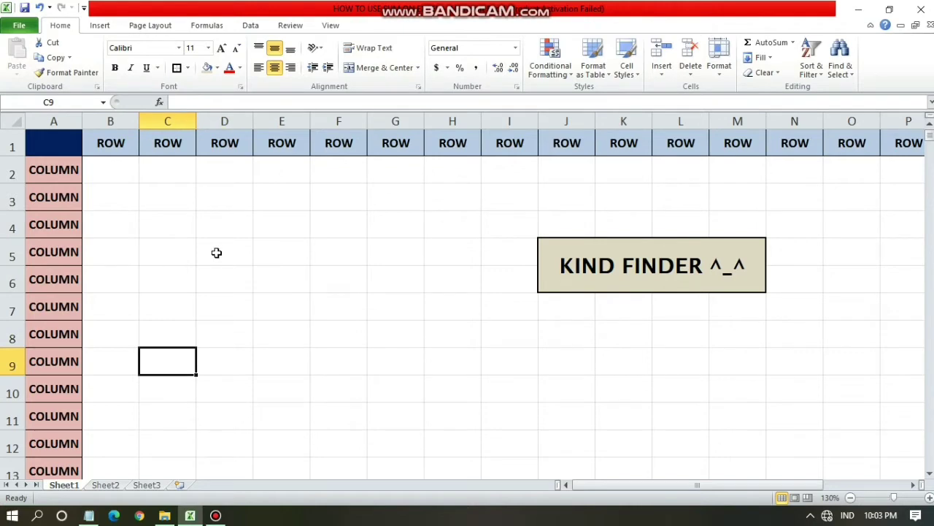
pyautogui.click(101, 138)
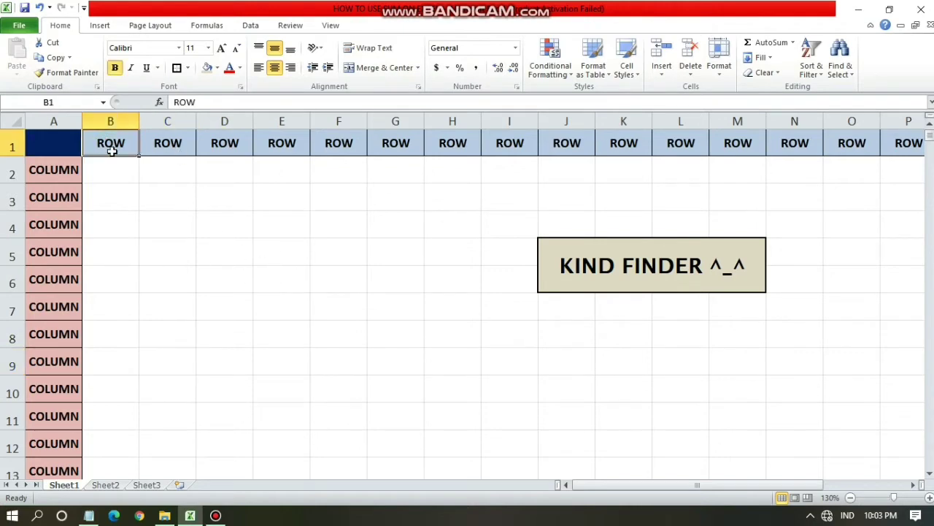
pyautogui.moveTo(103, 144); pyautogui.dragTo(891, 140)
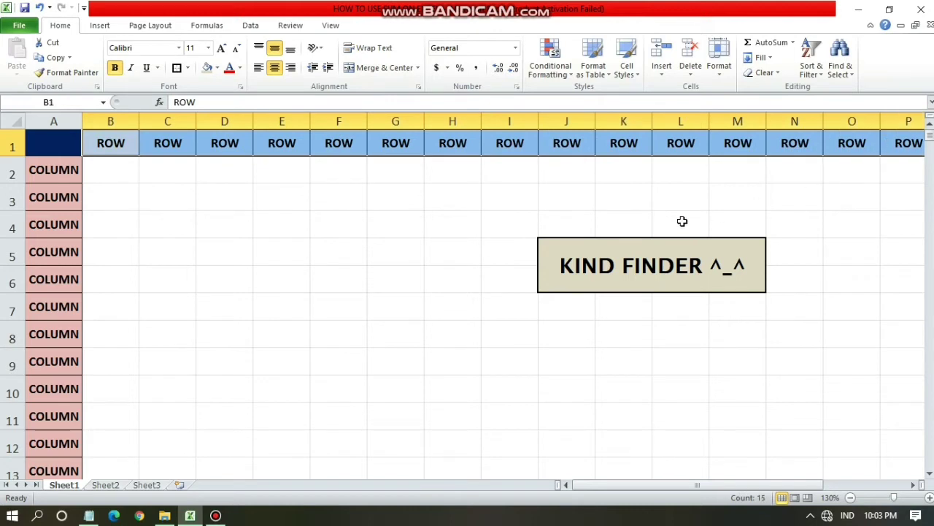
pyautogui.moveTo(71, 167); pyautogui.dragTo(59, 451)
pyautogui.click(139, 279)
pyautogui.moveTo(127, 165); pyautogui.dragTo(124, 472)
pyautogui.moveTo(186, 181); pyautogui.dragTo(179, 460)
pyautogui.click(104, 179)
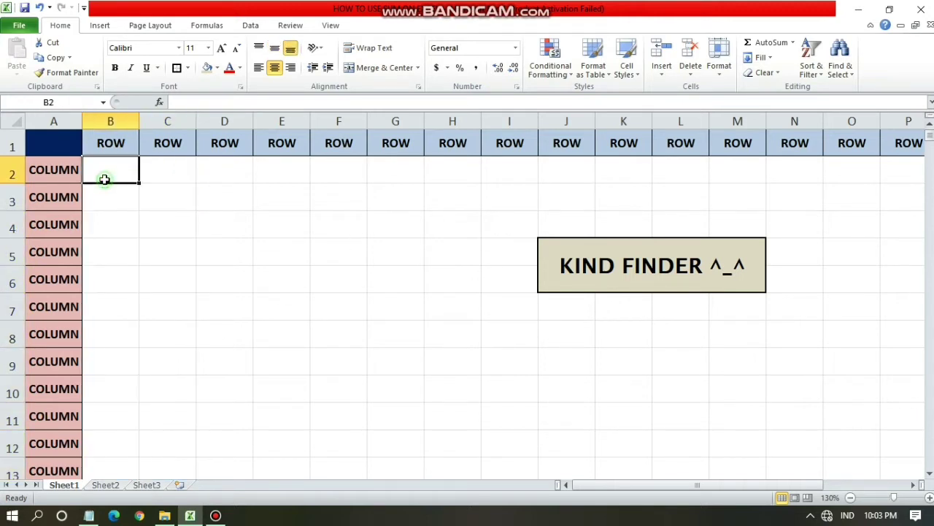
pyautogui.moveTo(104, 147); pyautogui.dragTo(827, 143)
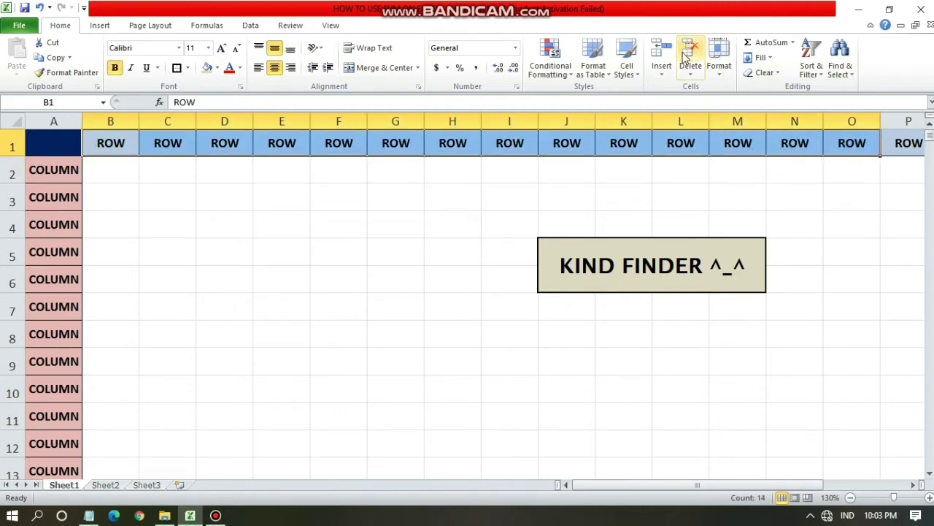
pyautogui.click(692, 72)
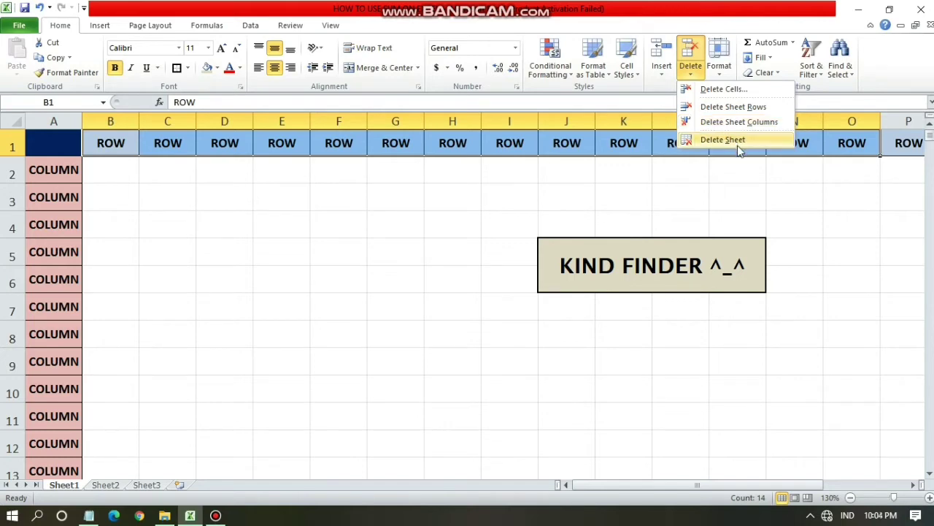
pyautogui.click(463, 202)
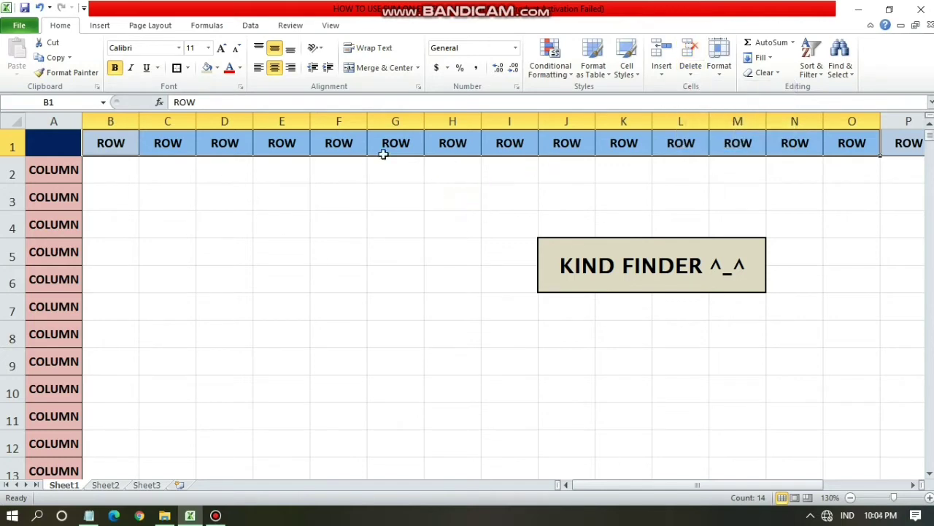
pyautogui.click(690, 53)
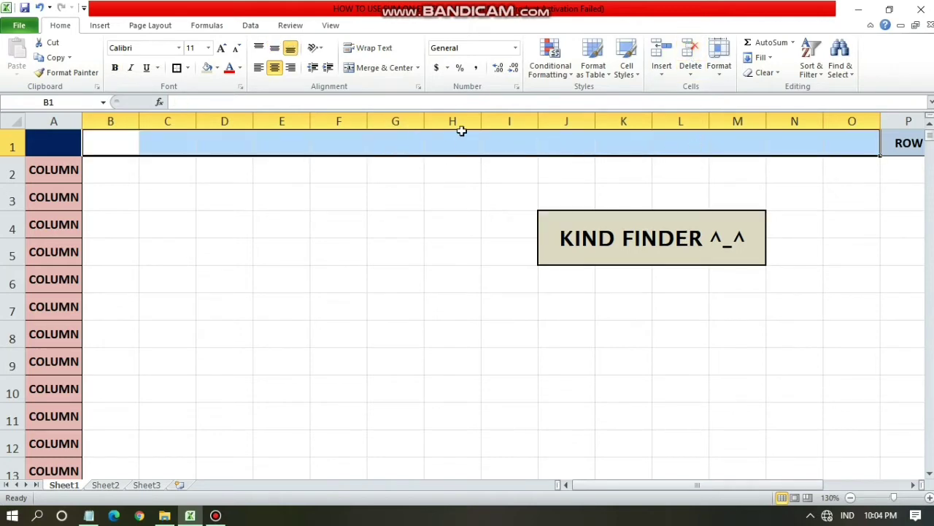
pyautogui.click(522, 192)
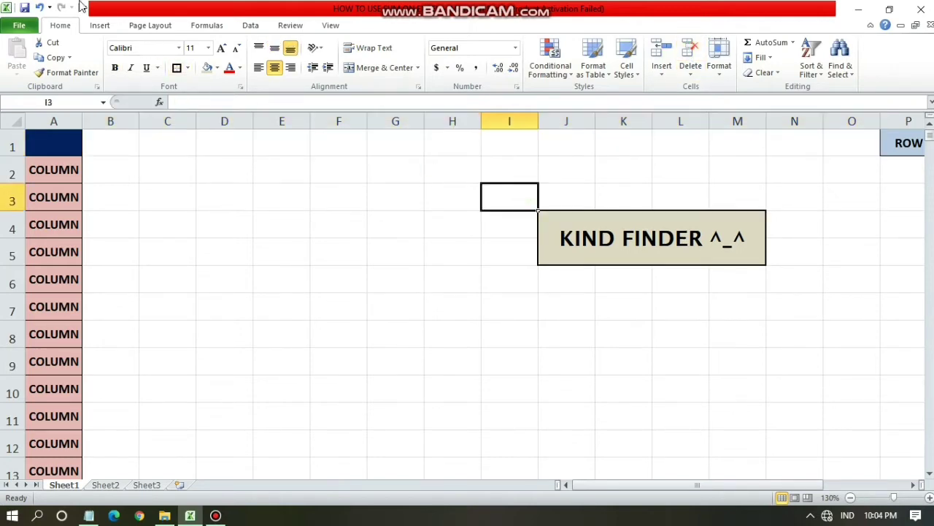
pyautogui.click(40, 8)
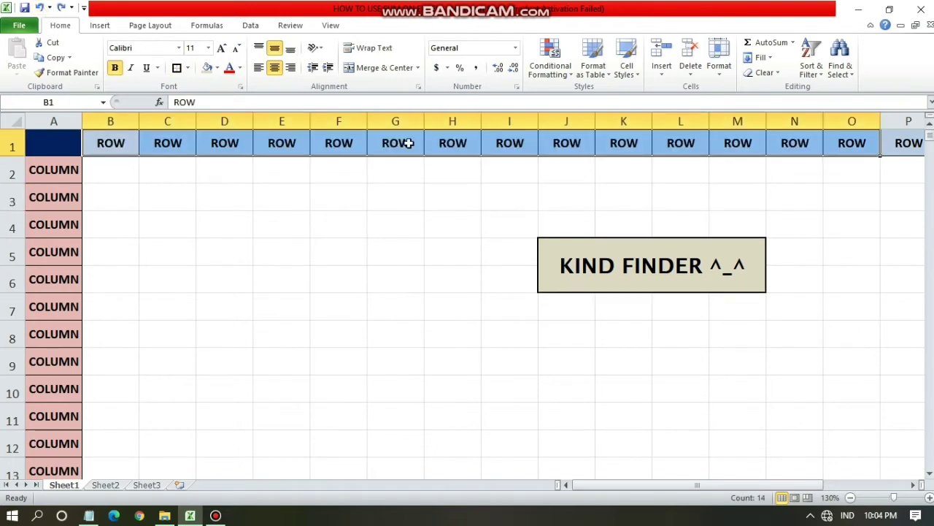
pyautogui.click(692, 73)
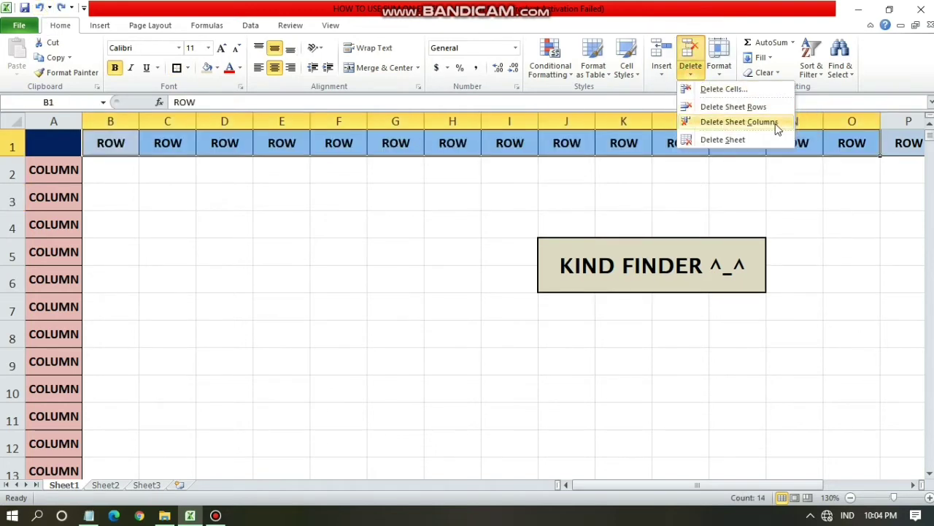
pyautogui.click(757, 106)
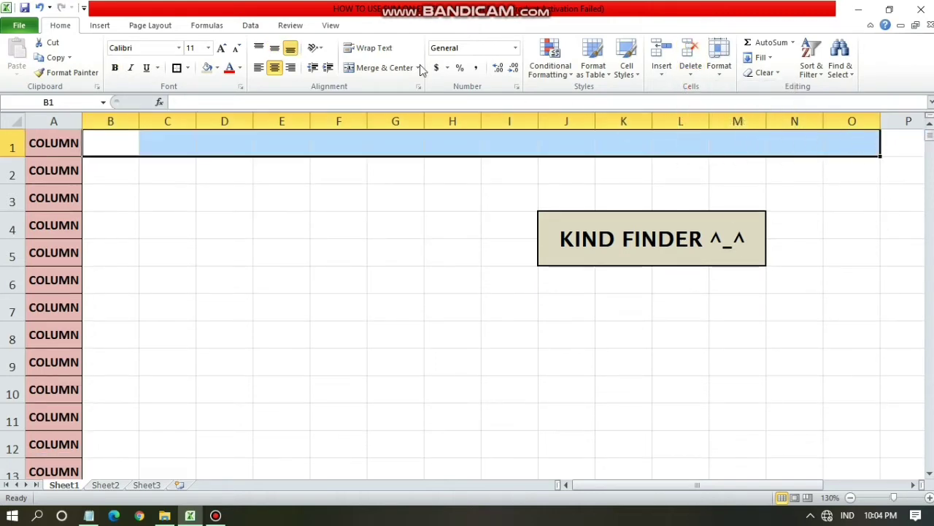
pyautogui.click(40, 7)
# Delete the ROW header cells in B1:P1 with the Shift cells up option
pyautogui.click(142, 198)
pyautogui.moveTo(143, 149); pyautogui.dragTo(905, 151)
pyautogui.rightClick(768, 143)
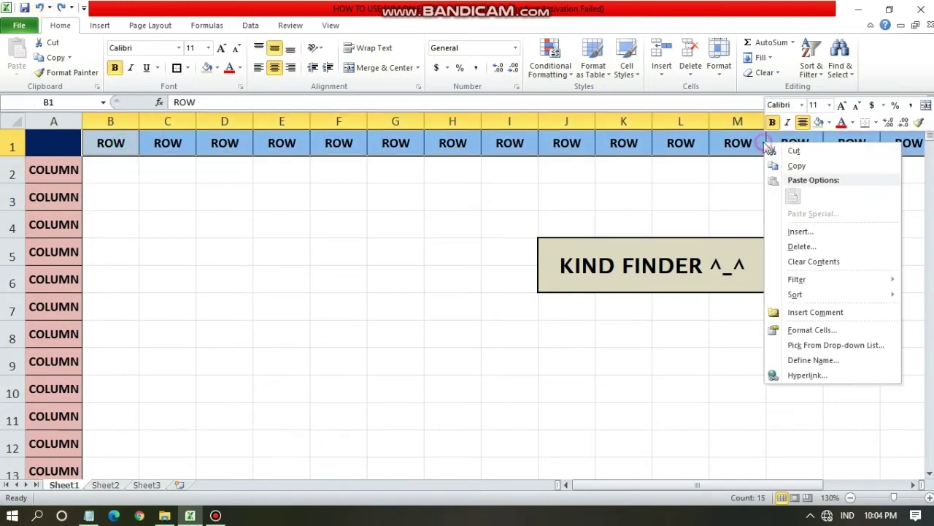
pyautogui.click(819, 246)
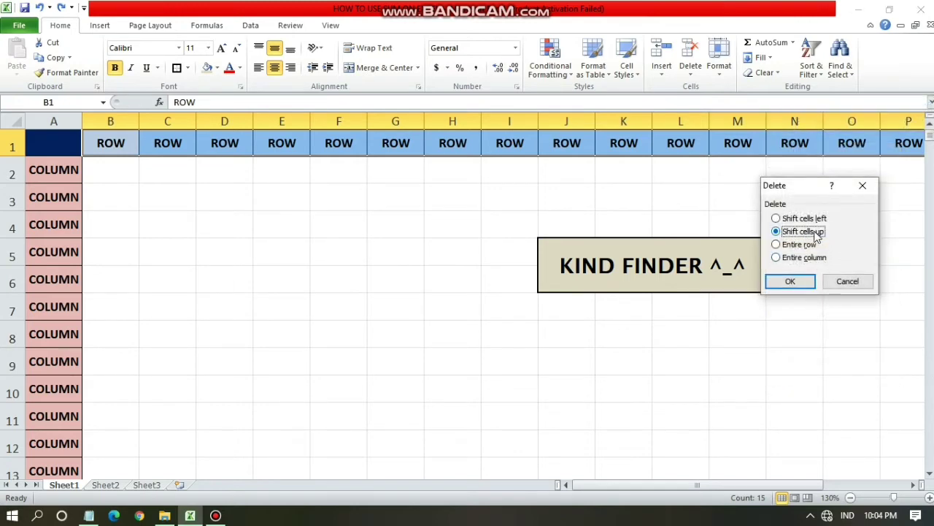
pyautogui.click(801, 246)
pyautogui.click(817, 231)
pyautogui.click(802, 279)
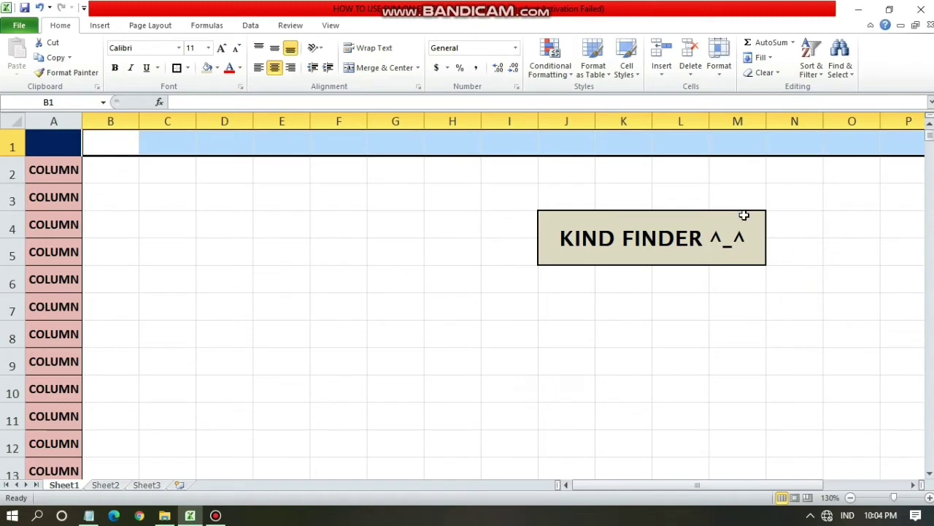
pyautogui.click(40, 9)
pyautogui.click(184, 187)
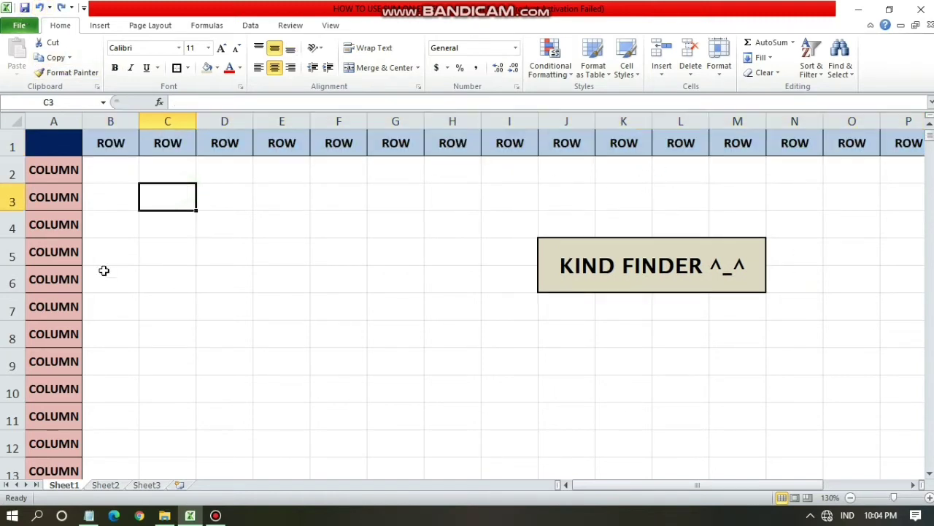
pyautogui.click(57, 121)
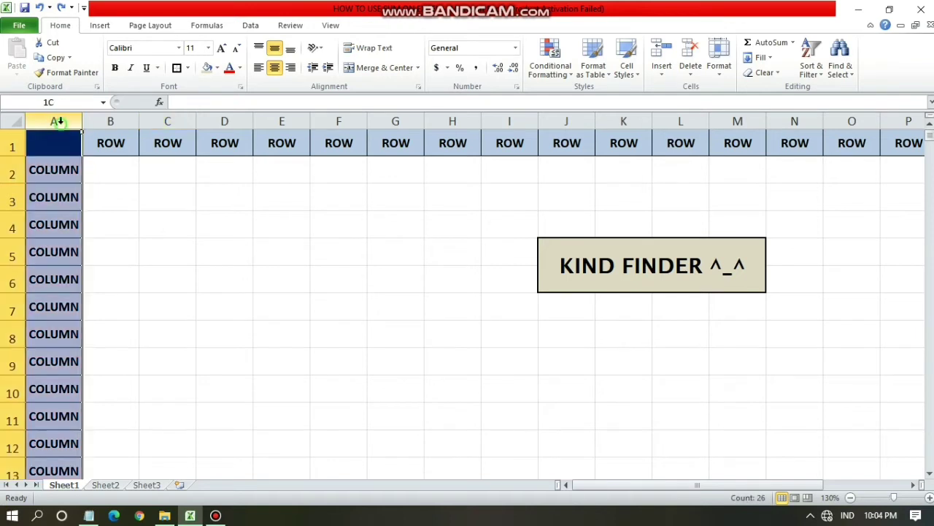
pyautogui.rightClick(68, 162)
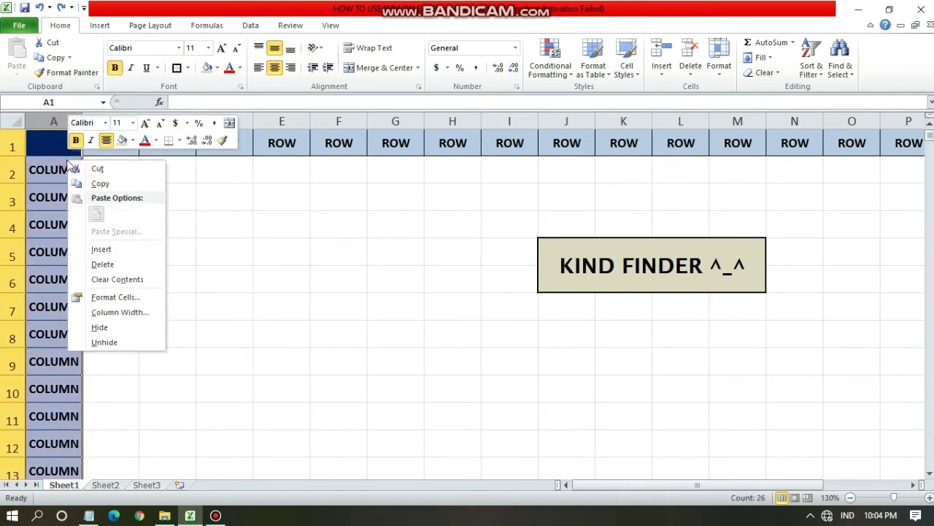
pyautogui.click(127, 265)
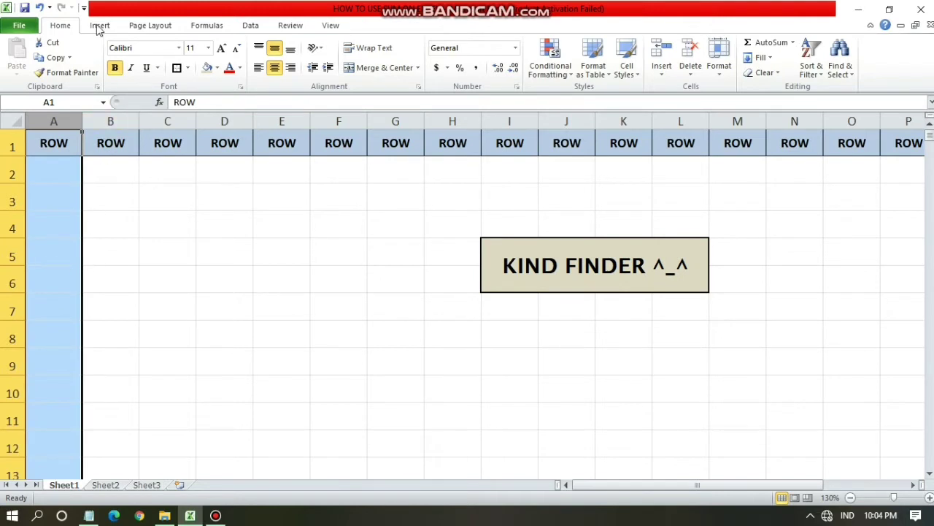
pyautogui.click(39, 7)
pyautogui.click(68, 173)
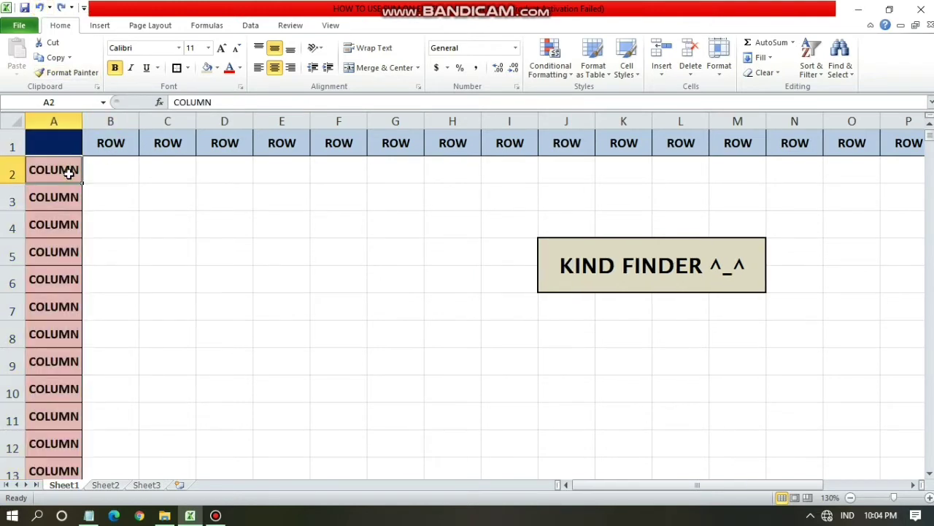
pyautogui.moveTo(67, 169); pyautogui.dragTo(64, 358)
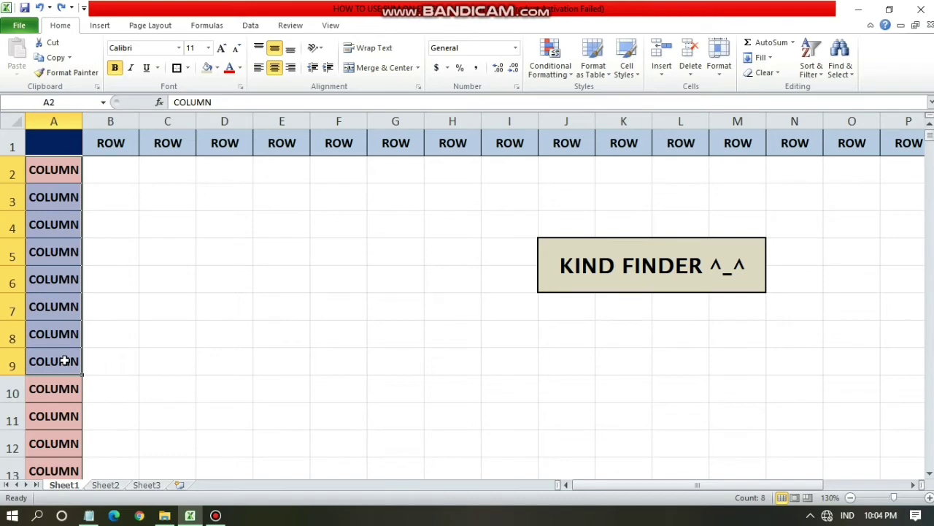
pyautogui.rightClick(64, 362)
pyautogui.click(109, 222)
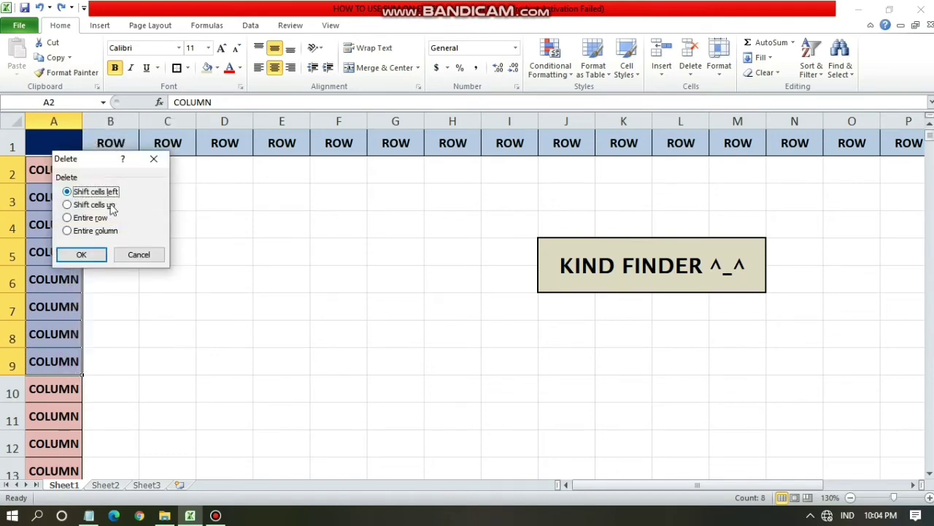
pyautogui.click(91, 219)
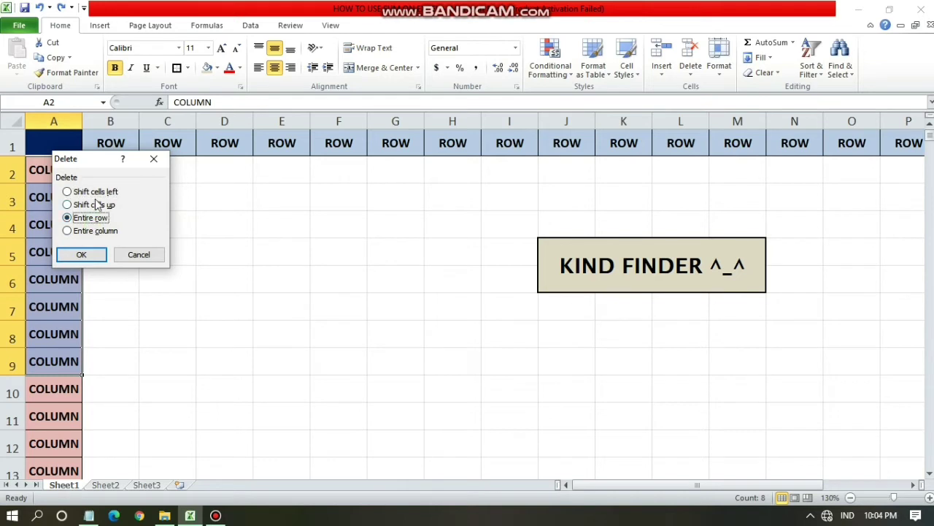
pyautogui.click(99, 192)
pyautogui.click(92, 254)
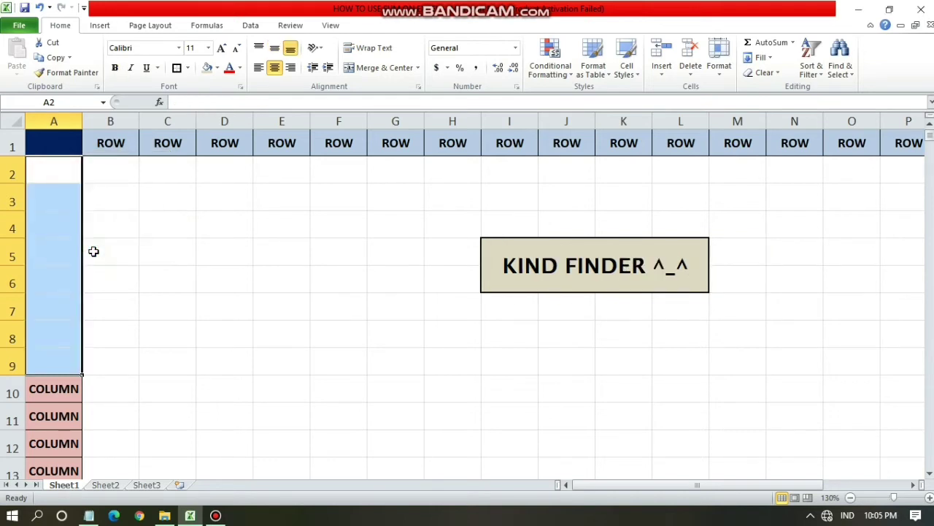
pyautogui.click(67, 334)
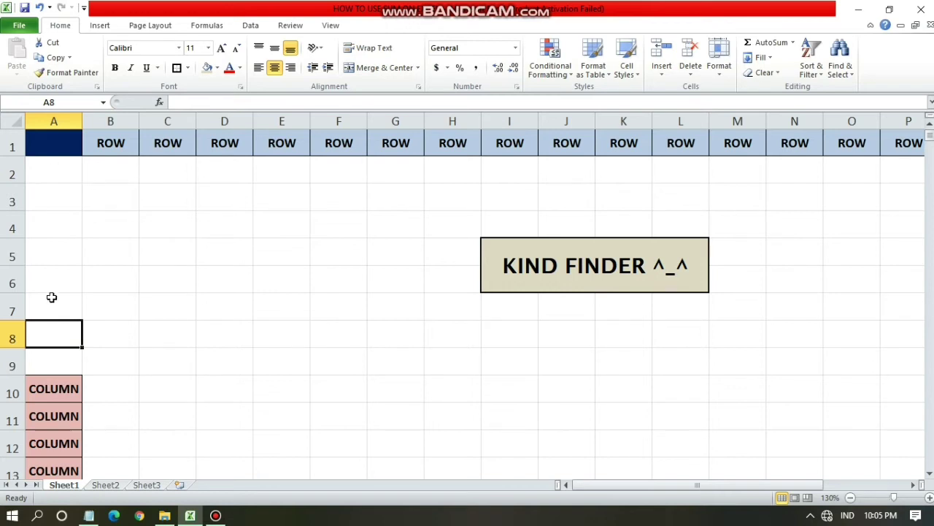
pyautogui.click(40, 8)
pyautogui.click(130, 144)
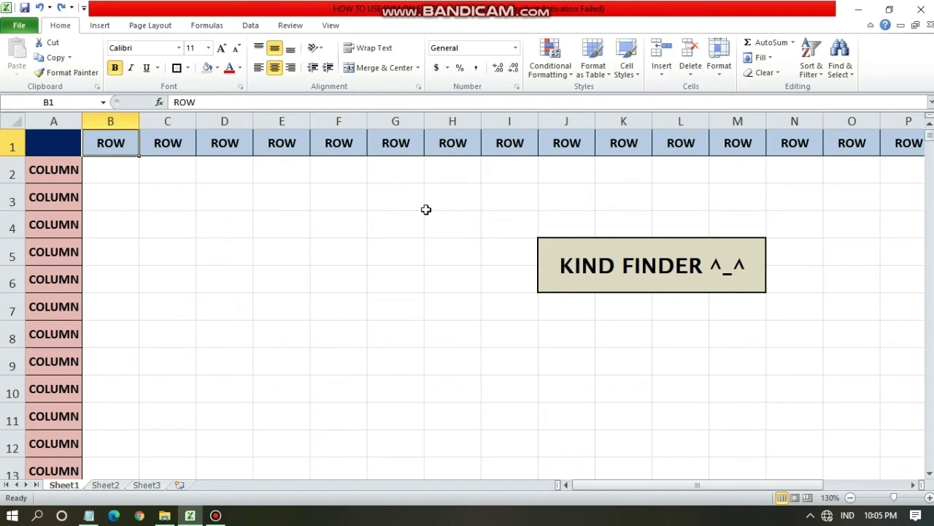
pyautogui.click(686, 83)
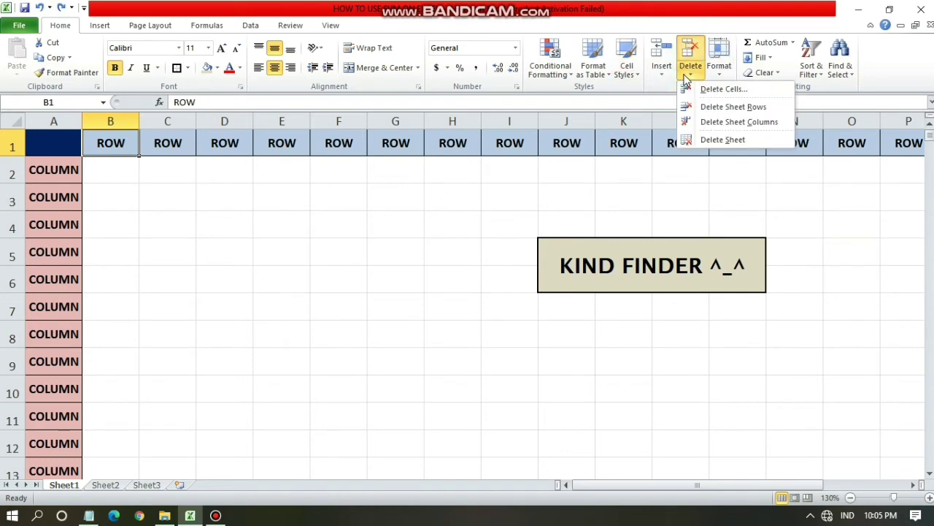
pyautogui.click(743, 122)
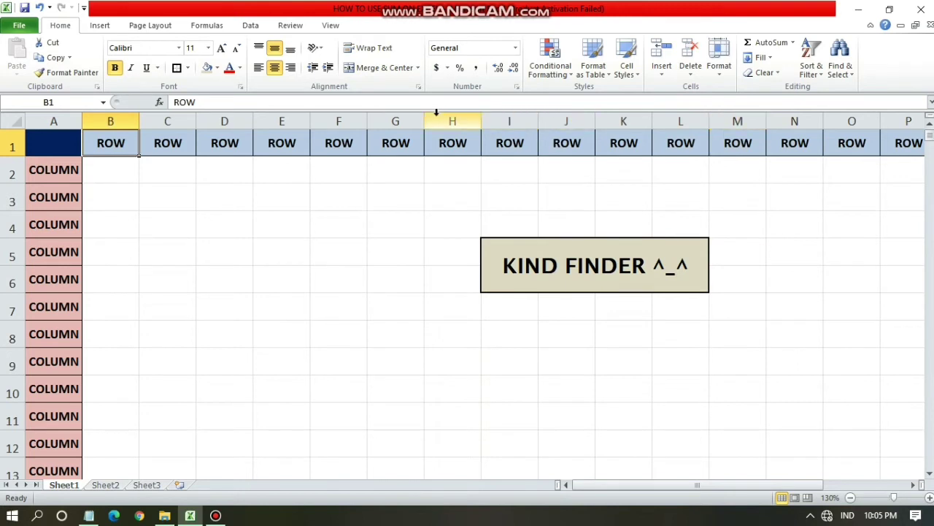
pyautogui.click(40, 8)
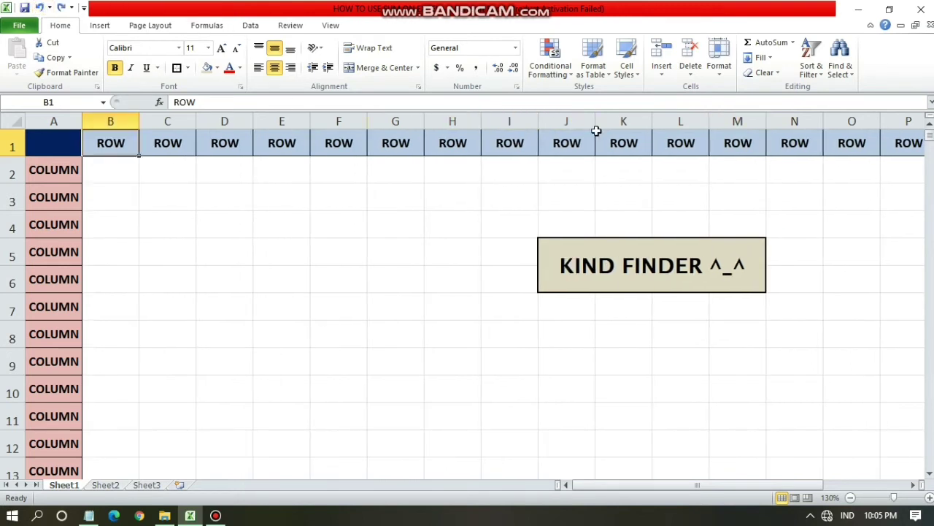
pyautogui.click(55, 138)
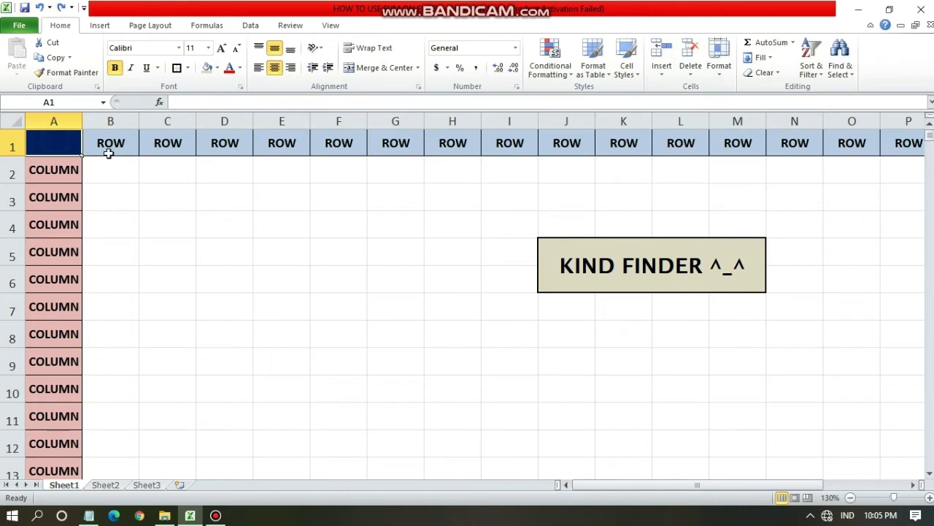
# Try Delete Sheet Rows and Delete Sheet Columns, undoing each deletion
pyautogui.click(693, 73)
pyautogui.click(721, 106)
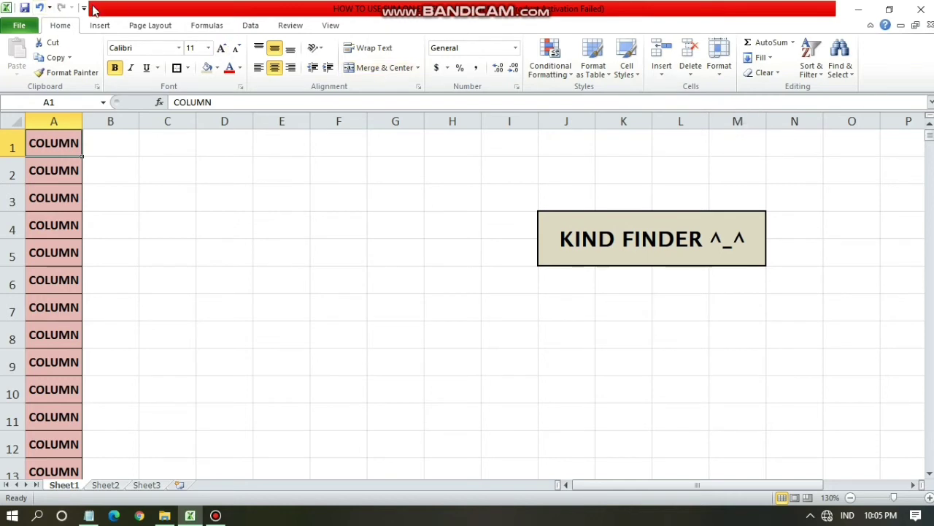
pyautogui.hotkey('ctrl', 'z')
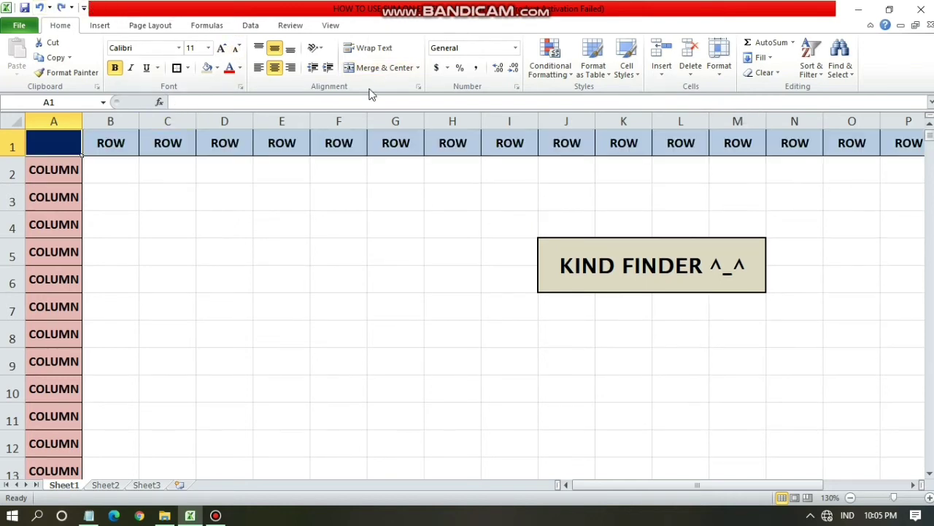
pyautogui.click(697, 69)
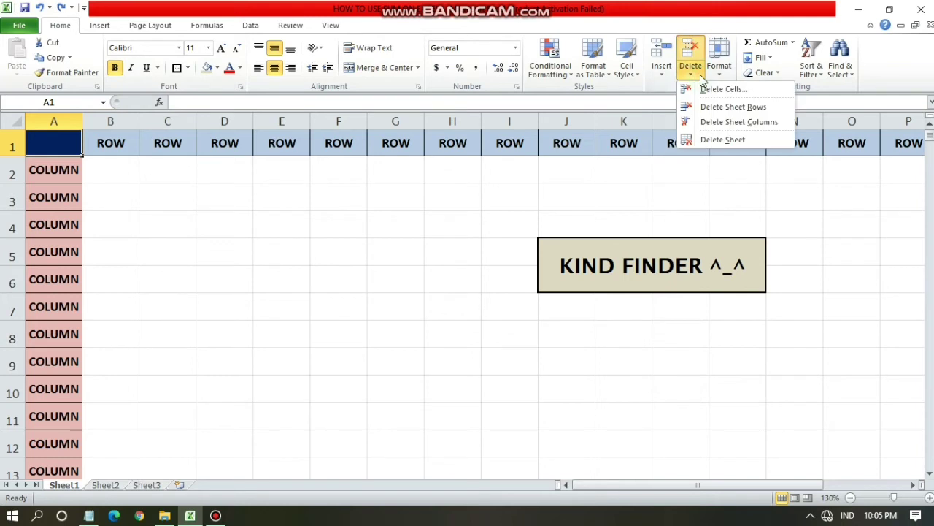
pyautogui.click(727, 124)
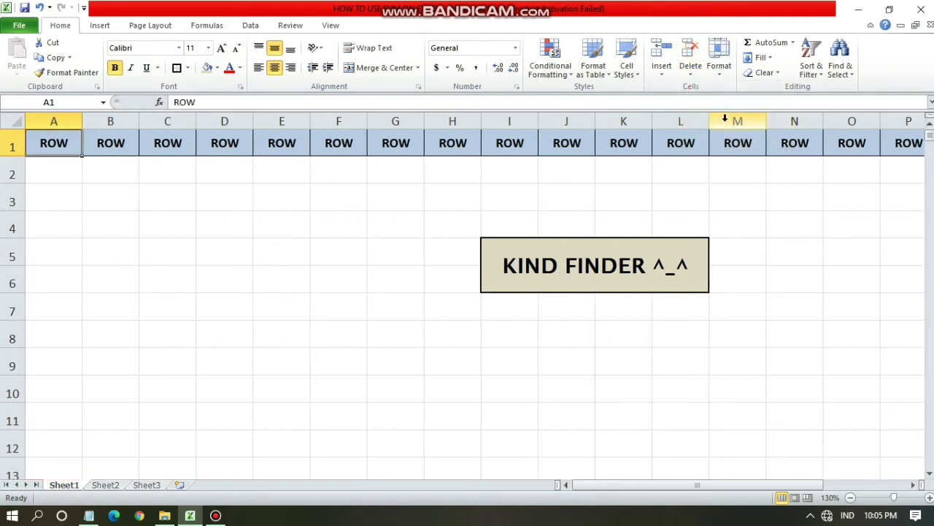
pyautogui.hotkey('ctrl', 'z')
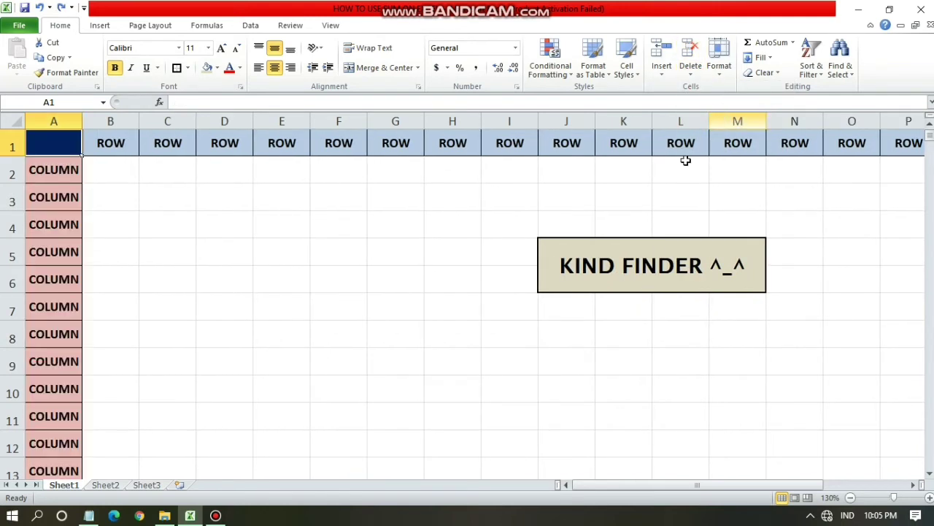
# Delete row 1 with the ROW labels and column A with the COLUMN labels
pyautogui.click(489, 221)
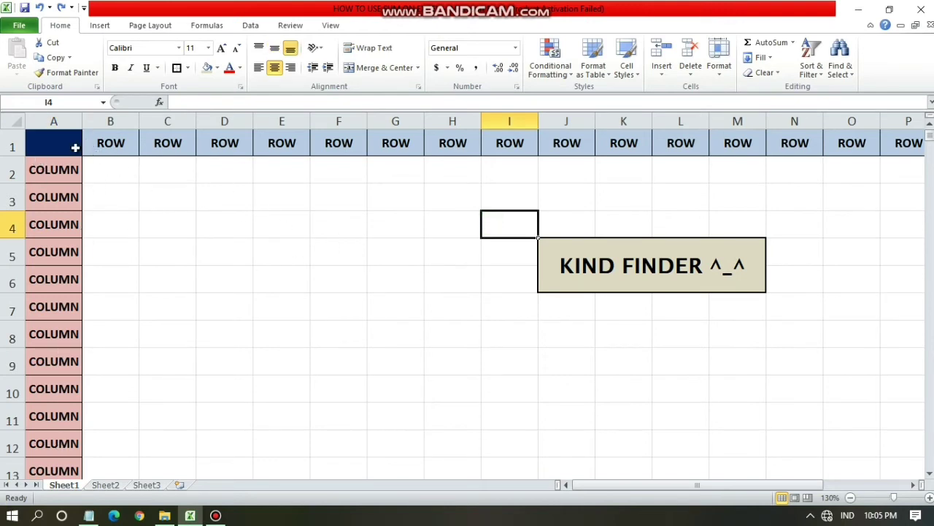
pyautogui.click(7, 144)
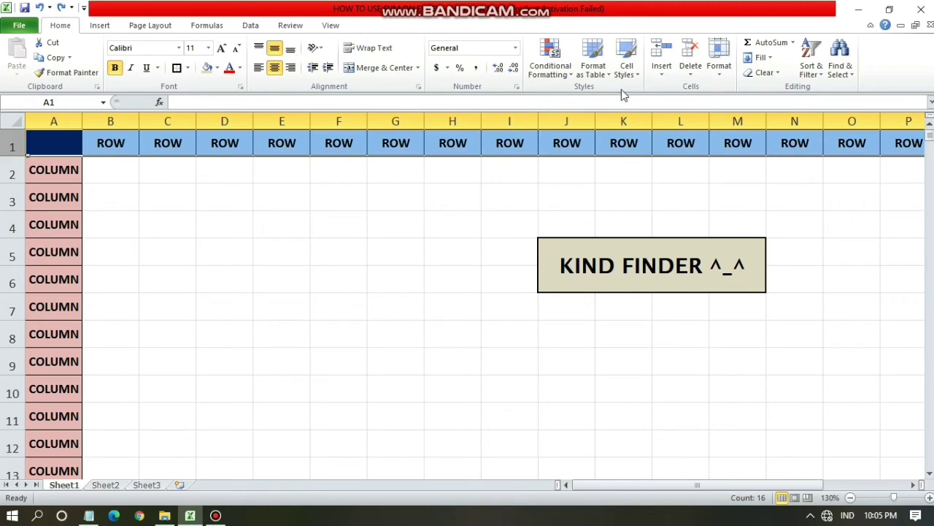
pyautogui.click(693, 51)
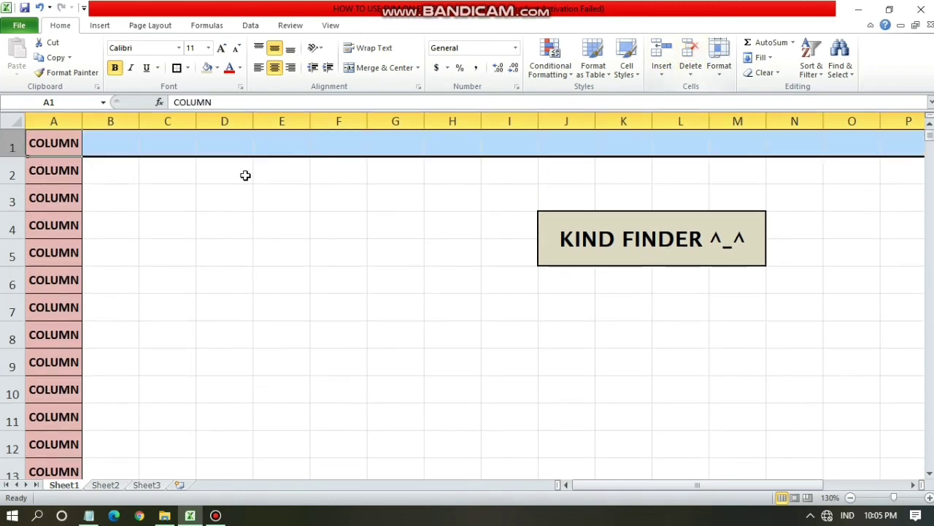
pyautogui.click(39, 122)
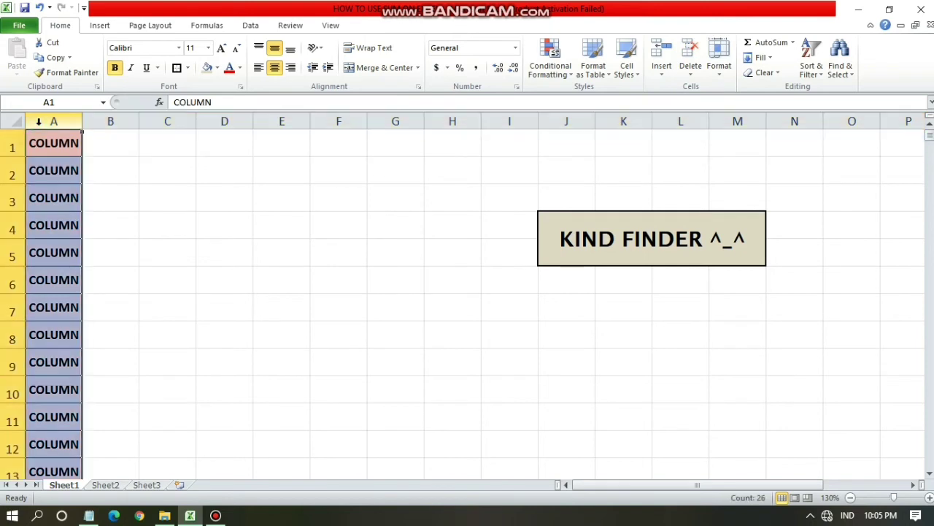
pyautogui.click(691, 52)
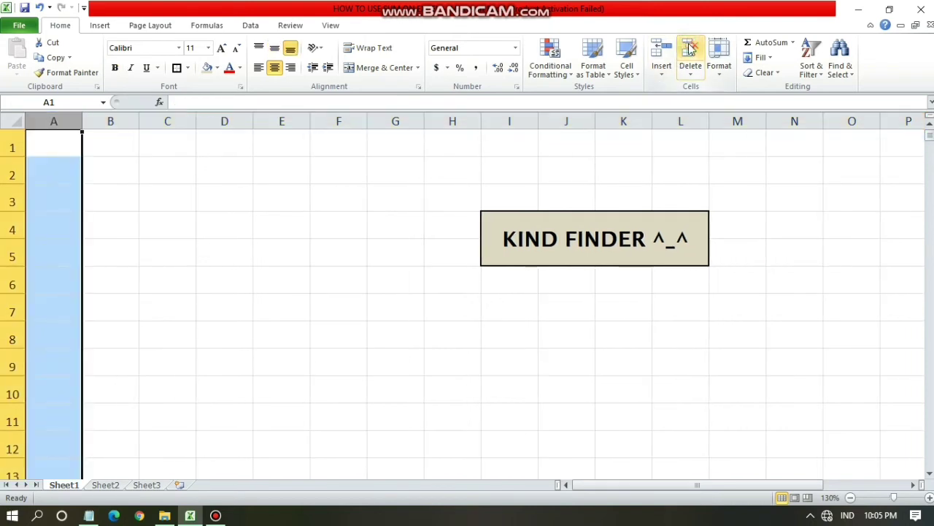
pyautogui.click(394, 230)
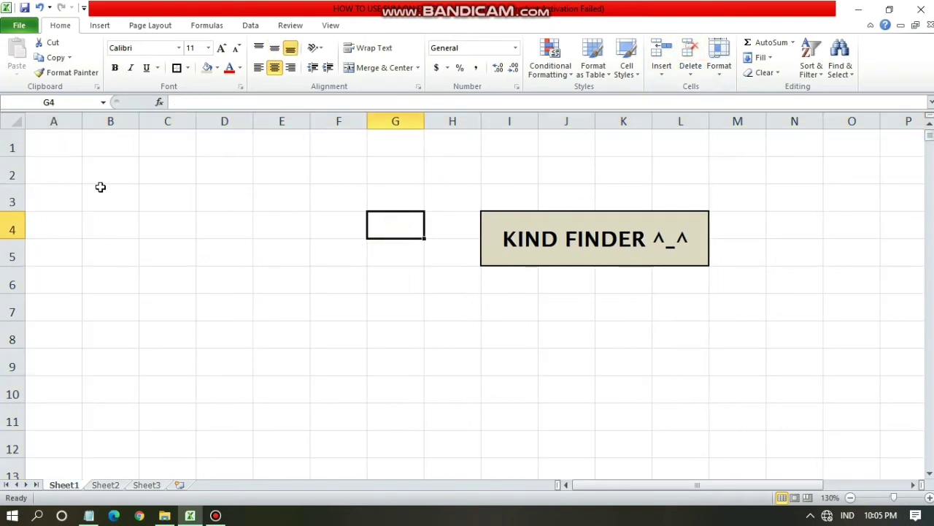
# Delete columns B through F
pyautogui.moveTo(100, 129); pyautogui.dragTo(350, 122)
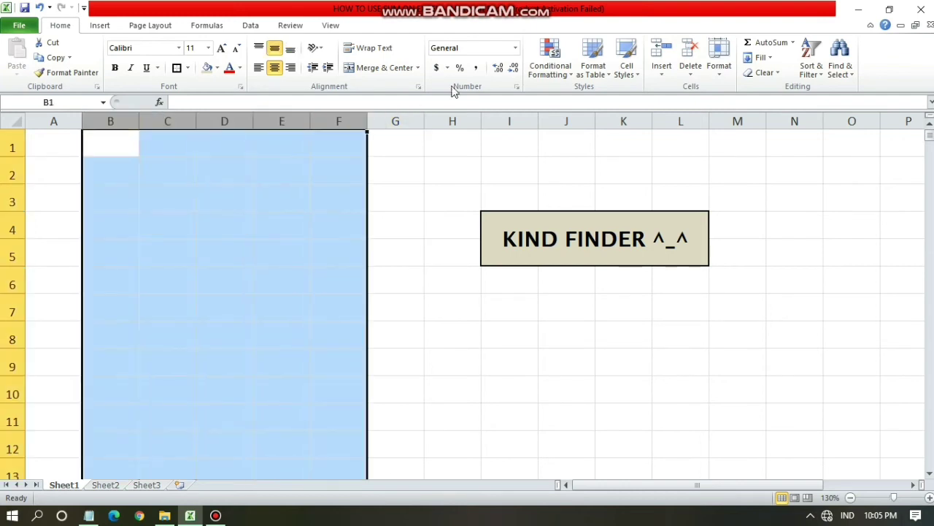
pyautogui.click(699, 52)
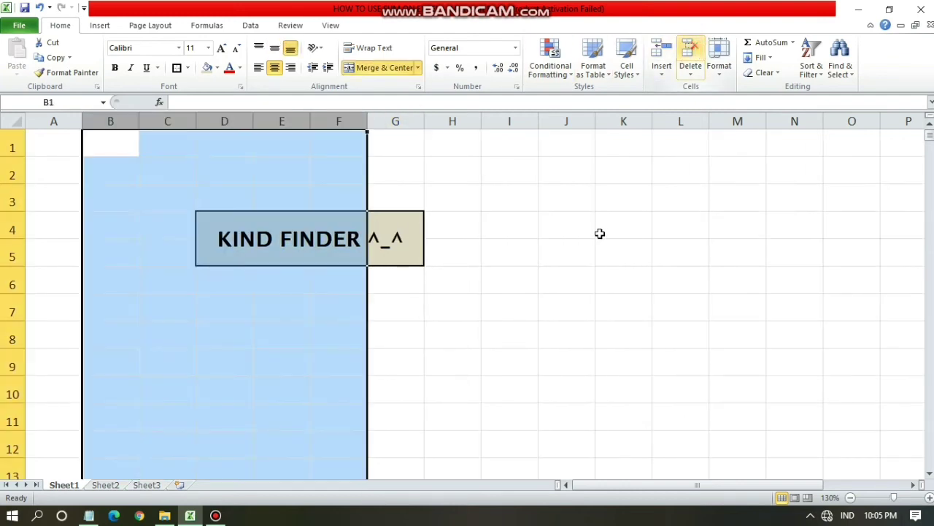
pyautogui.click(599, 232)
# Delete rows 1–3, then undo until the COLUMN labels reappear in column A
pyautogui.moveTo(5, 141); pyautogui.dragTo(18, 208)
pyautogui.click(695, 58)
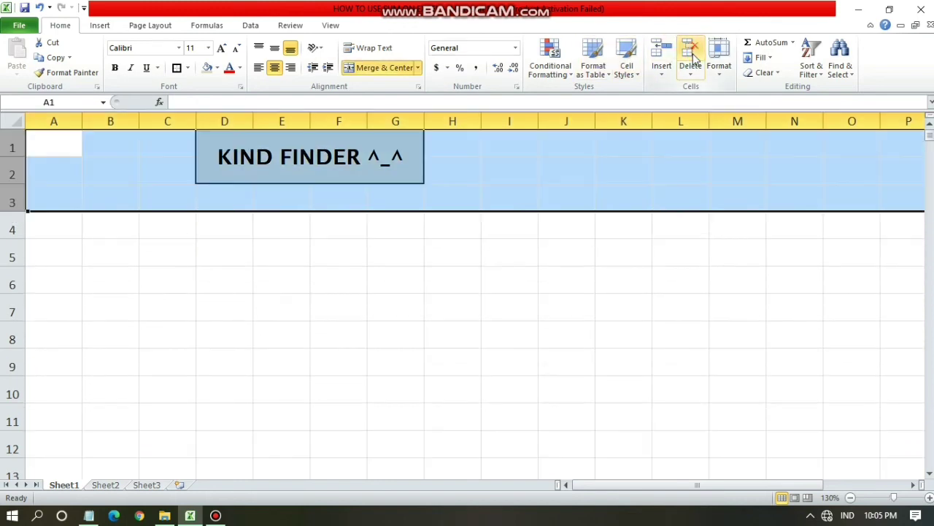
pyautogui.click(600, 262)
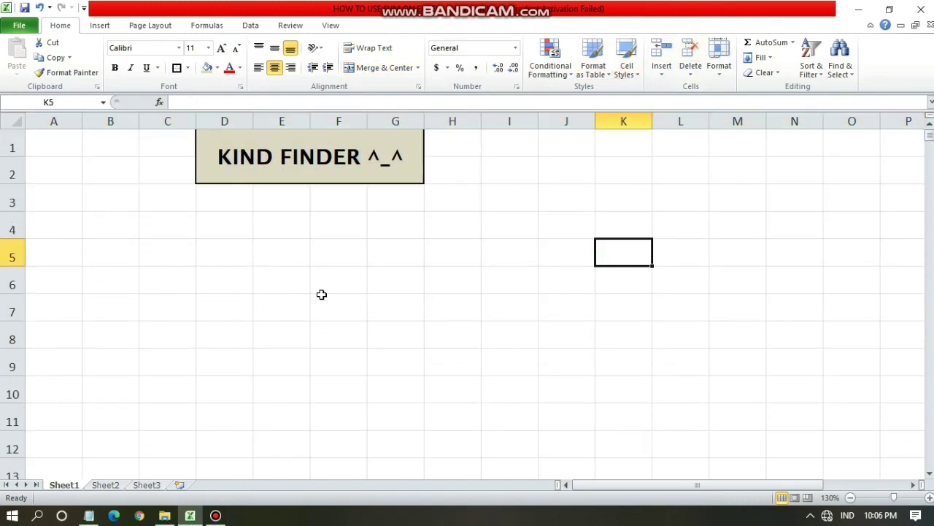
pyautogui.hotkey('ctrl', 'z')
pyautogui.hotkey('ctrl', 'z')
pyautogui.hotkey('ctrl', 'z')
pyautogui.hotkey('ctrl', 'z')
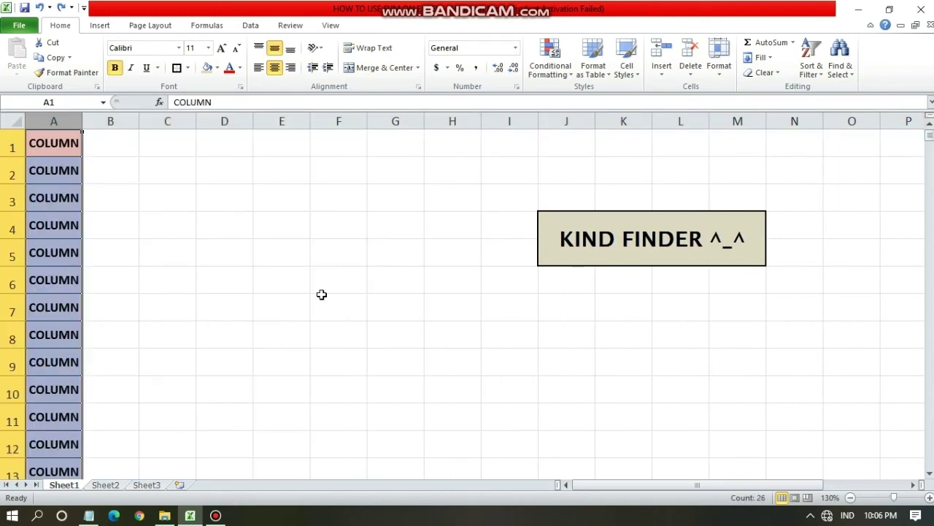
# Select the KIND FINDER box and minimize the Excel window to the desktop
pyautogui.click(321, 294)
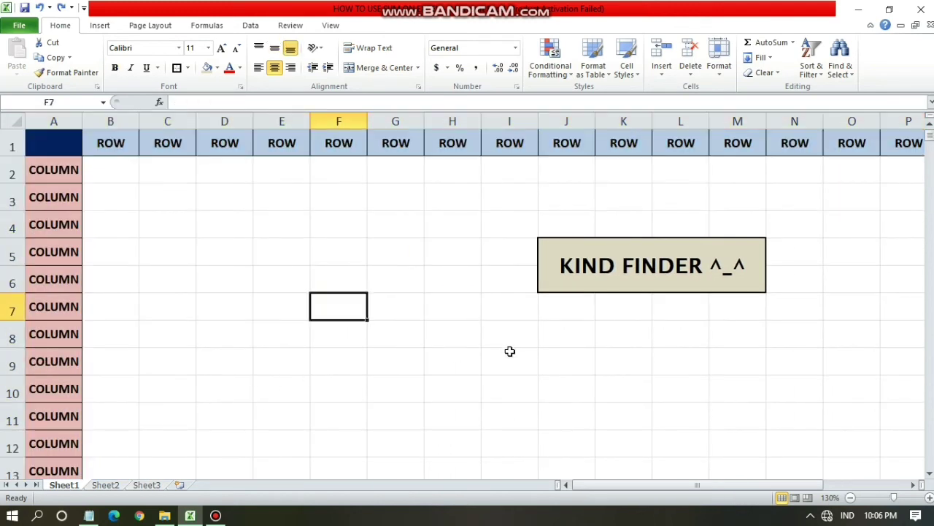
pyautogui.click(608, 264)
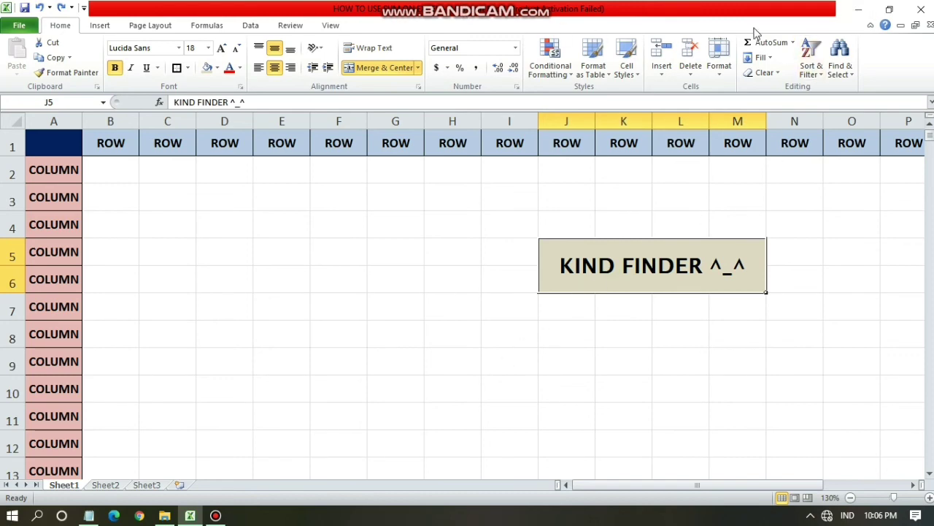
pyautogui.click(858, 10)
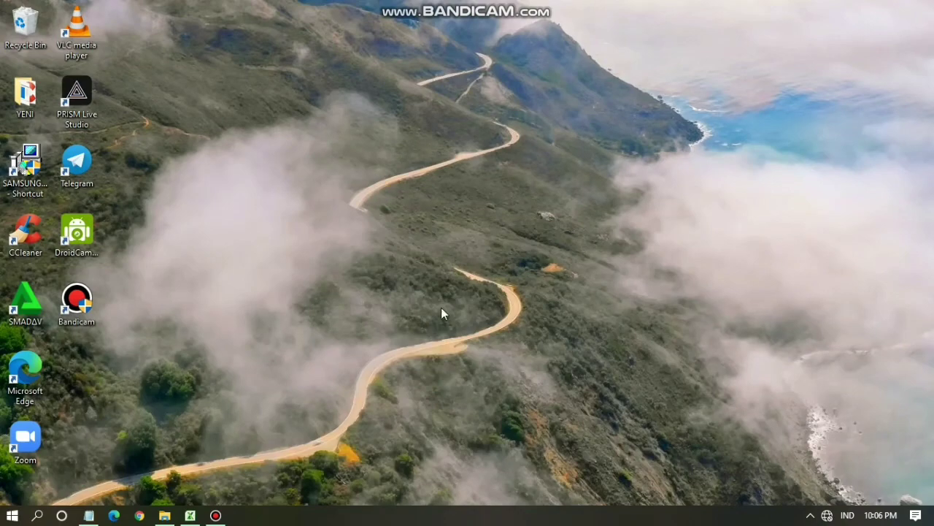